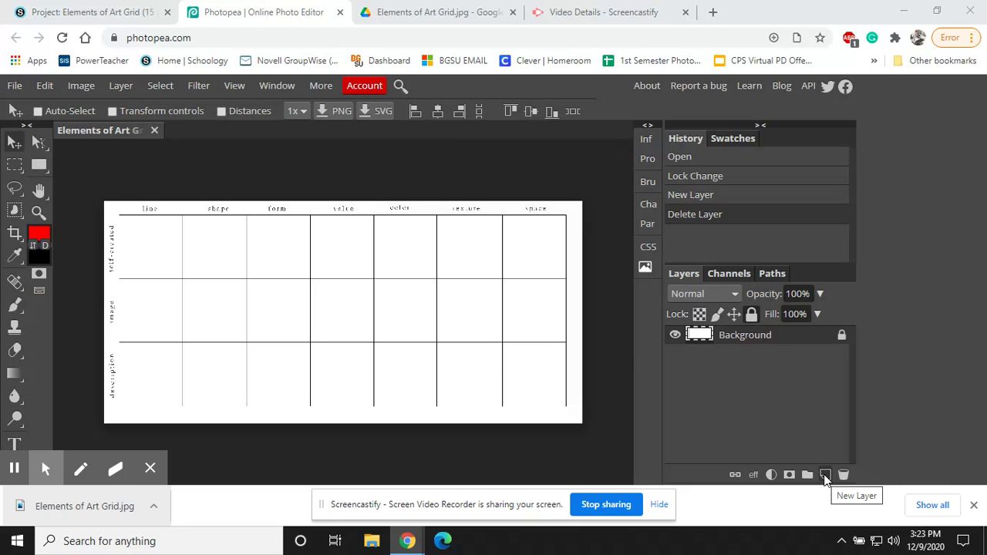
Add a new empty Layer 1 above the Background of the grid image.
left_click(824, 475)
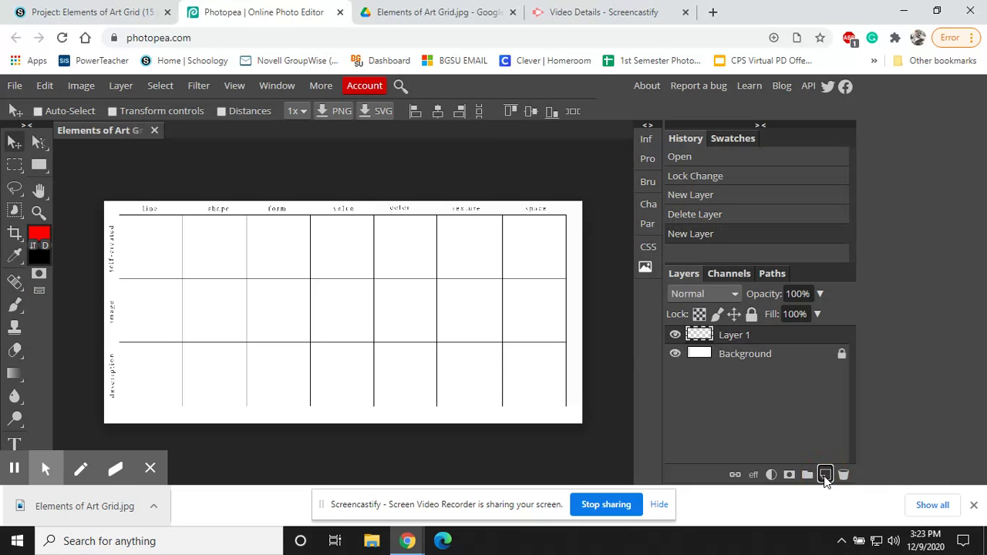
Rename Layer 1 to 'Self Created'.
double_click(742, 337)
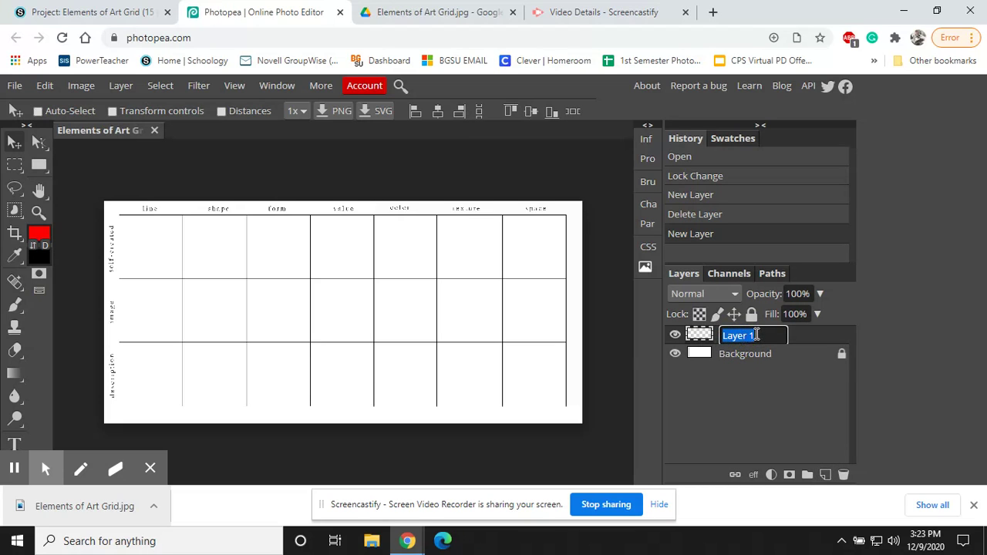
type("Self Created")
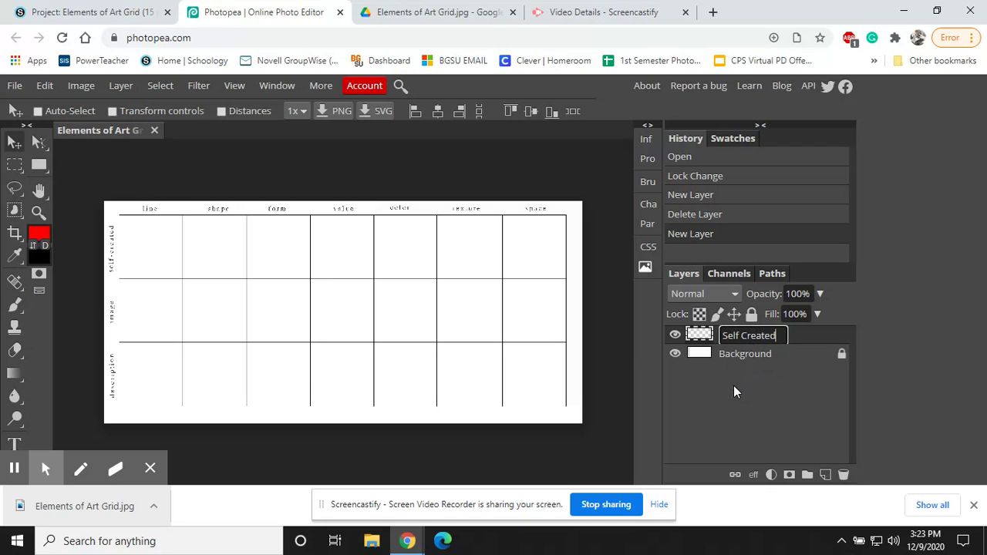
key("Return")
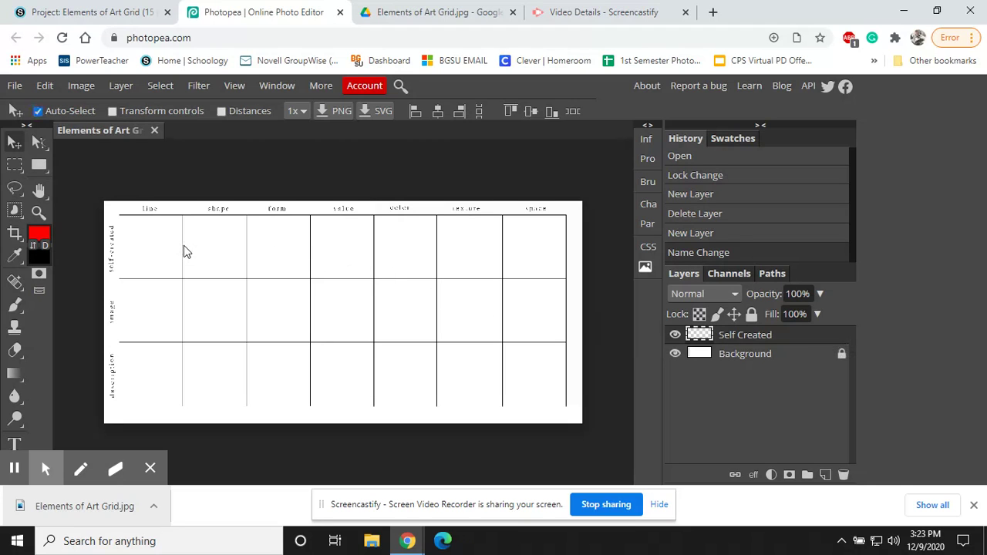
Zoom and pan the canvas until the top-left line column and self-created row fill the view.
scroll(183, 251, "up", 1)
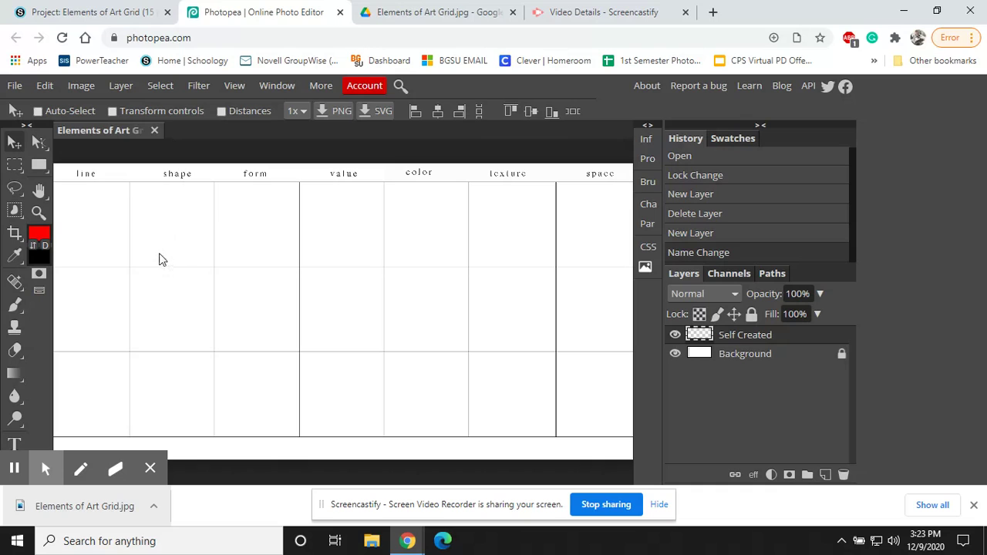
left_click(279, 269)
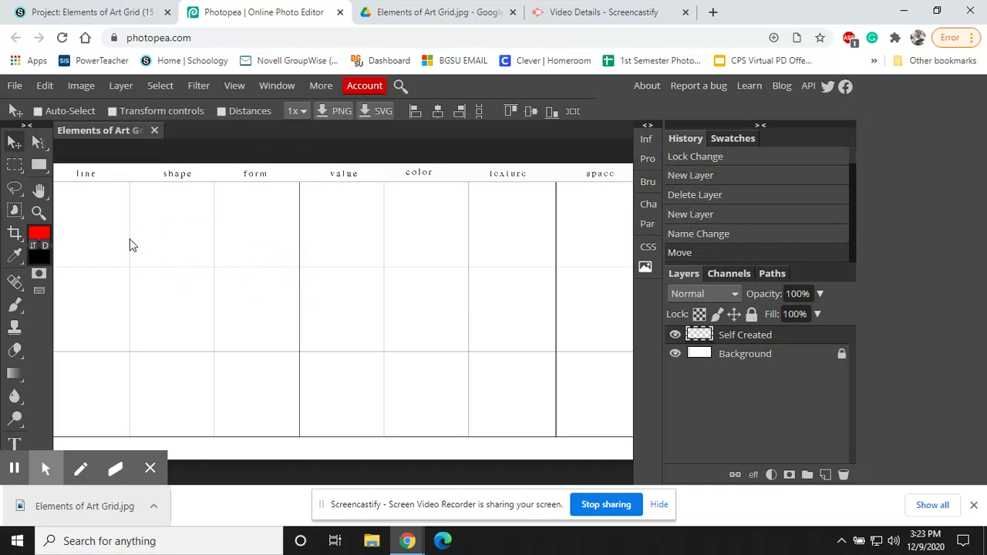
scroll(130, 245, "up", 2)
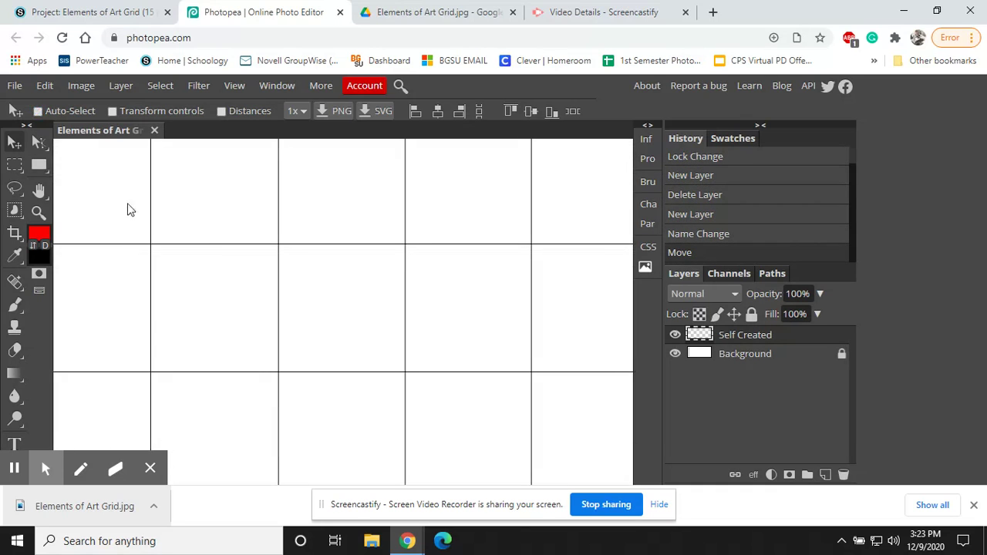
scroll(165, 278, "left", 1)
scroll(163, 277, "down", 2)
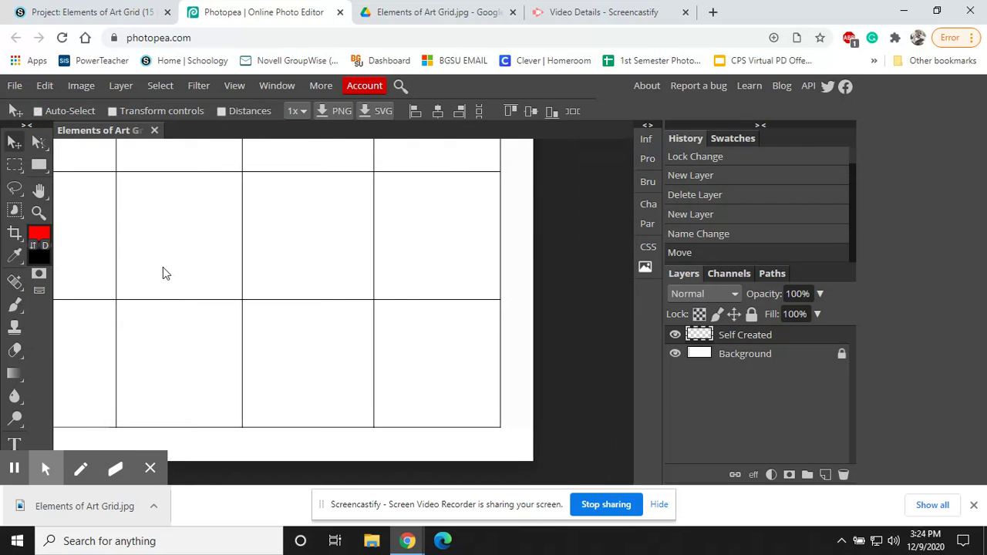
scroll(168, 269, "right", 1)
scroll(168, 269, "left", 2)
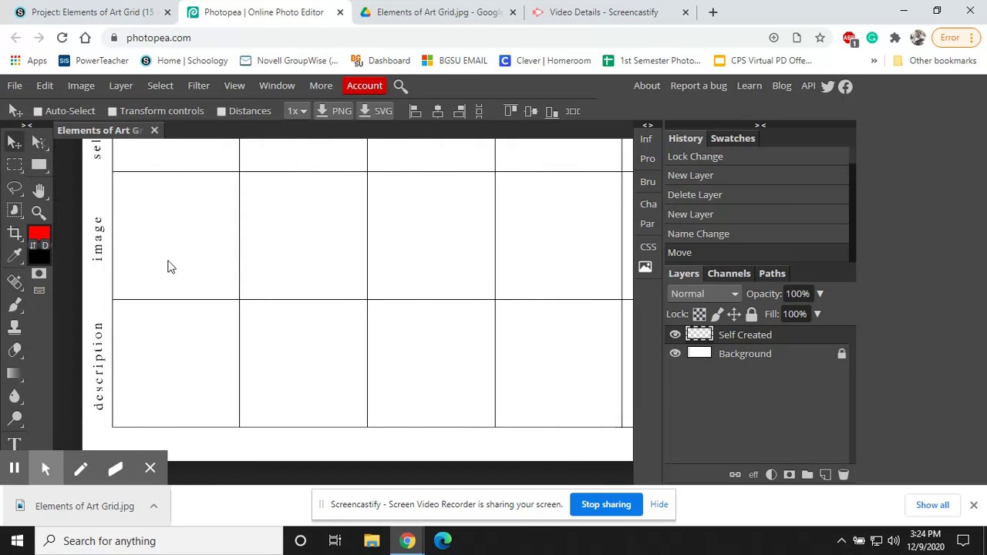
scroll(167, 268, "down", 2)
scroll(165, 266, "up", 4)
scroll(167, 267, "up", 2)
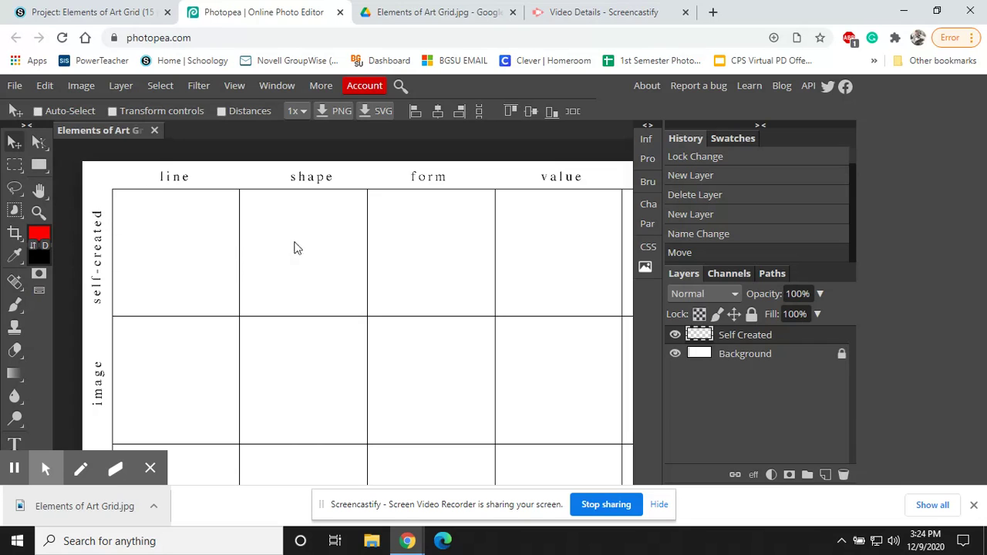
Select the Brush Tool from the painting tools group.
left_click(15, 305)
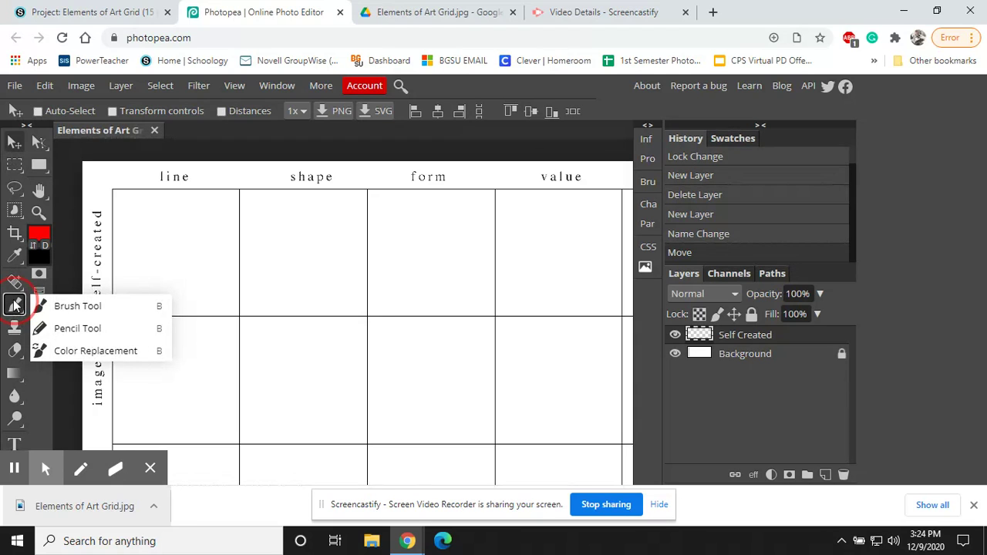
left_click(79, 336)
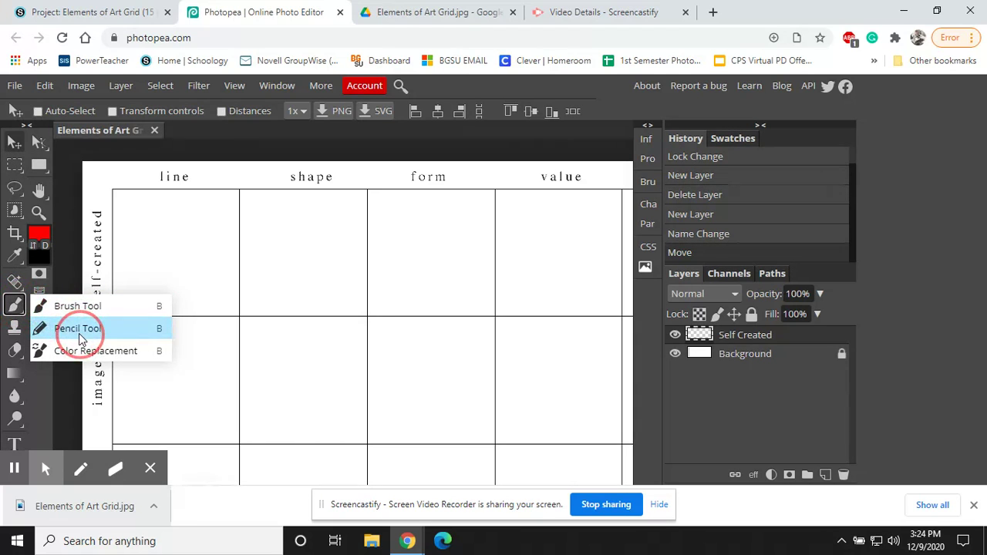
left_click(69, 307)
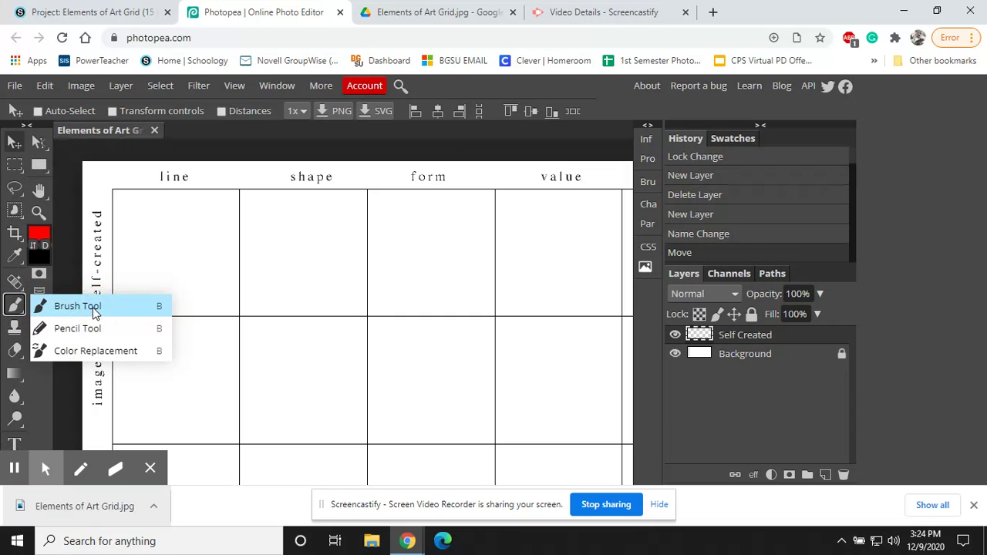
left_click(93, 310)
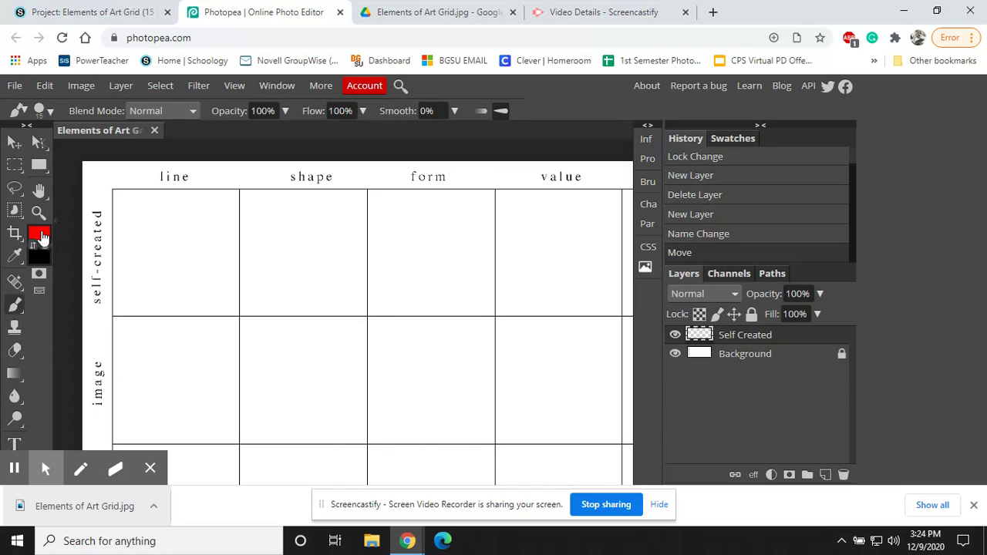
Set the foreground painting colour to deep red da0e42.
left_click(40, 238)
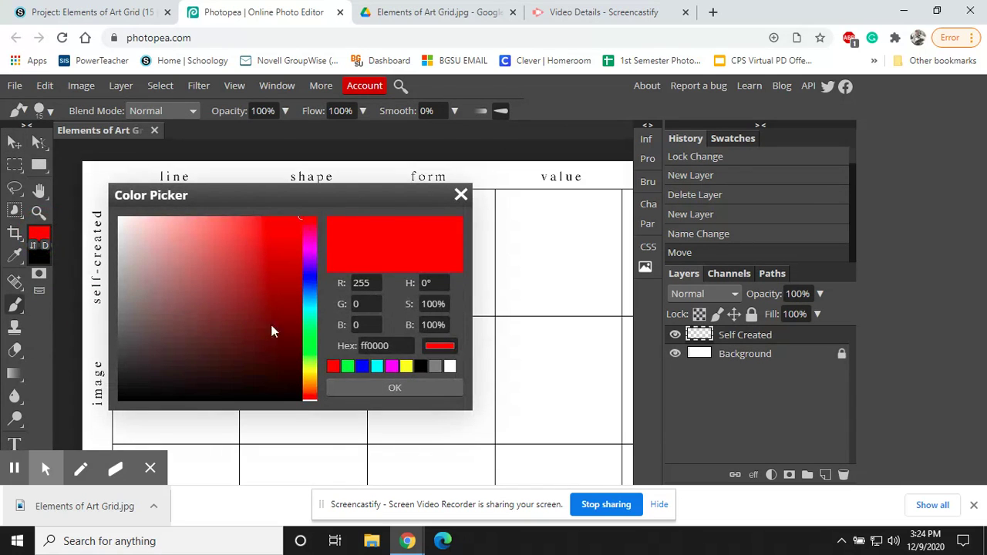
left_click(308, 276)
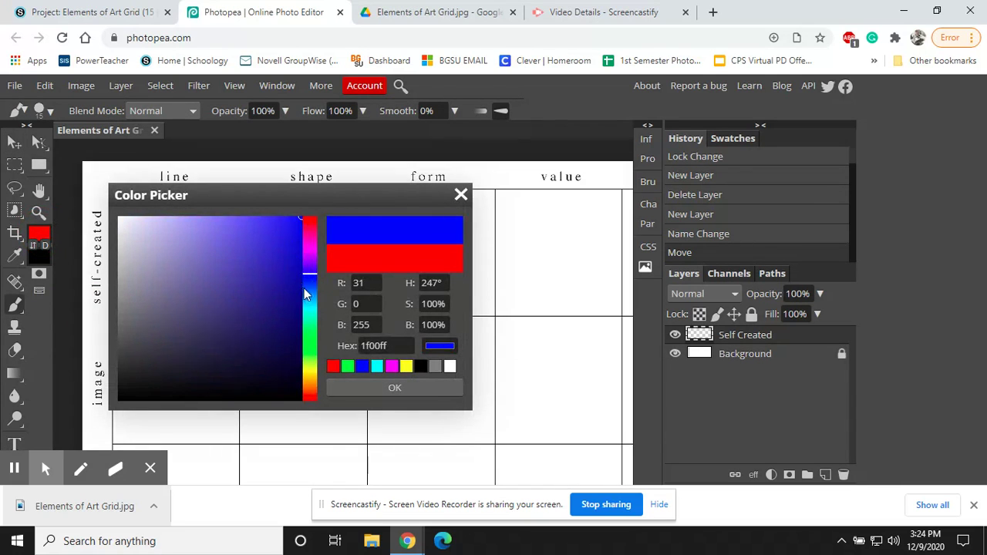
left_click(307, 300)
left_click(308, 354)
left_click(308, 303)
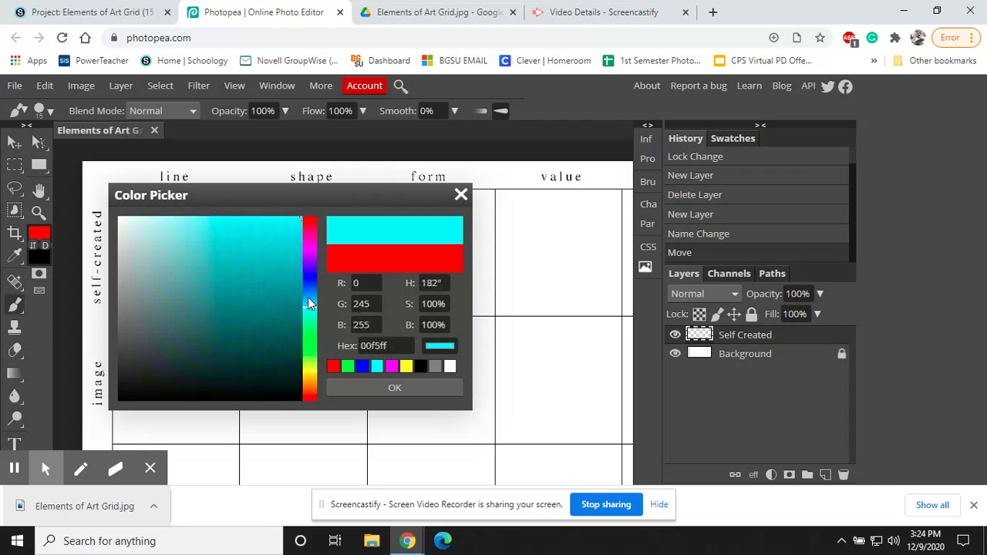
left_click(308, 272)
left_click(309, 225)
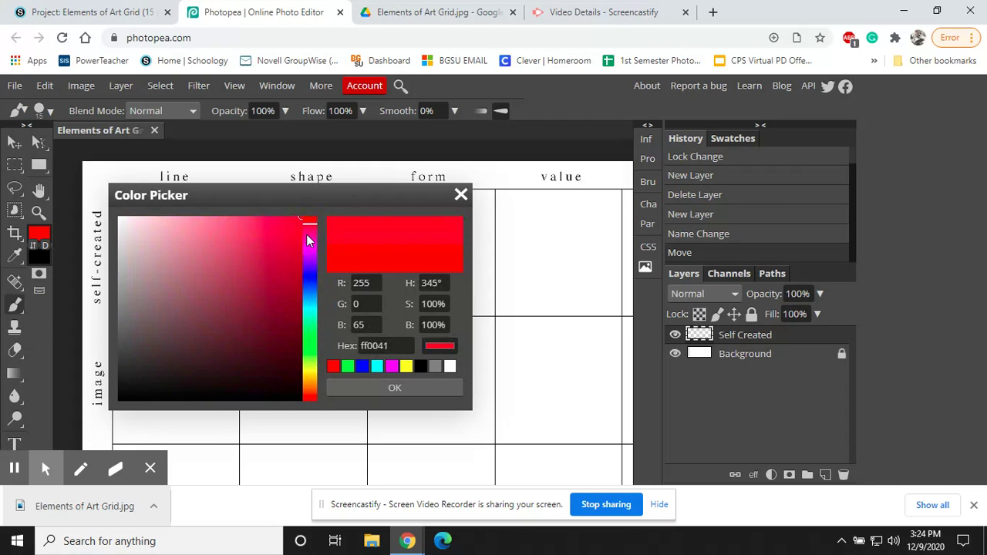
left_click(290, 243)
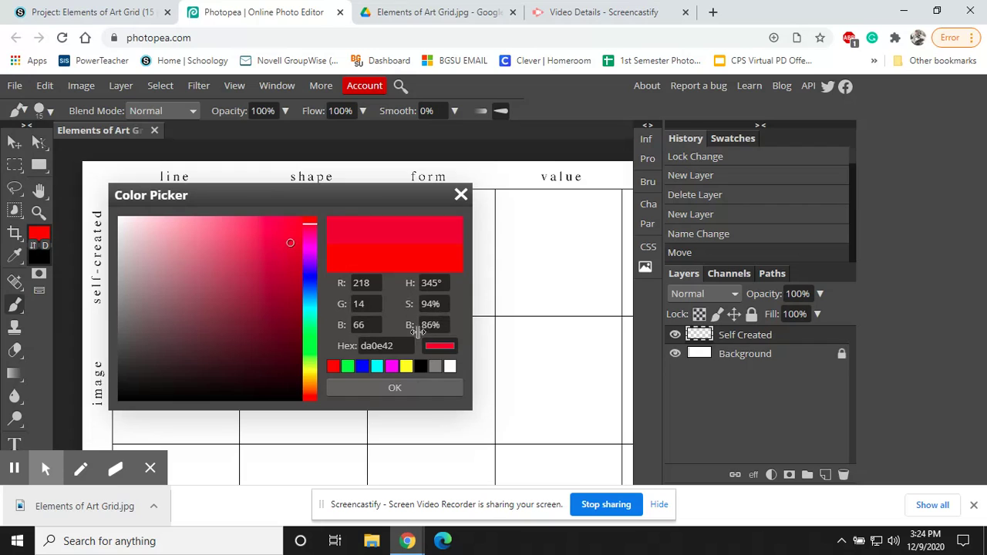
left_click(384, 389)
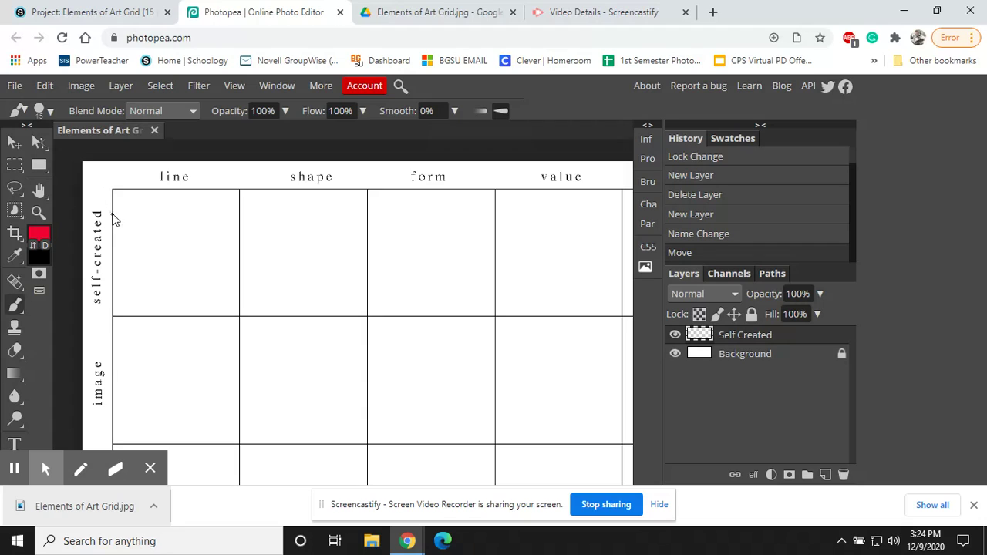
Brush five red strokes, curves, a loop and a small U-shape, into the self-created line cell.
mouse_move(113, 208)
left_mouse_down()
mouse_move(136, 212)
mouse_move(142, 193)
mouse_move(125, 226)
mouse_move(165, 222)
mouse_move(151, 220)
mouse_move(150, 262)
left_mouse_up()
mouse_move(123, 224)
left_mouse_down()
mouse_move(161, 268)
mouse_move(202, 264)
left_mouse_up()
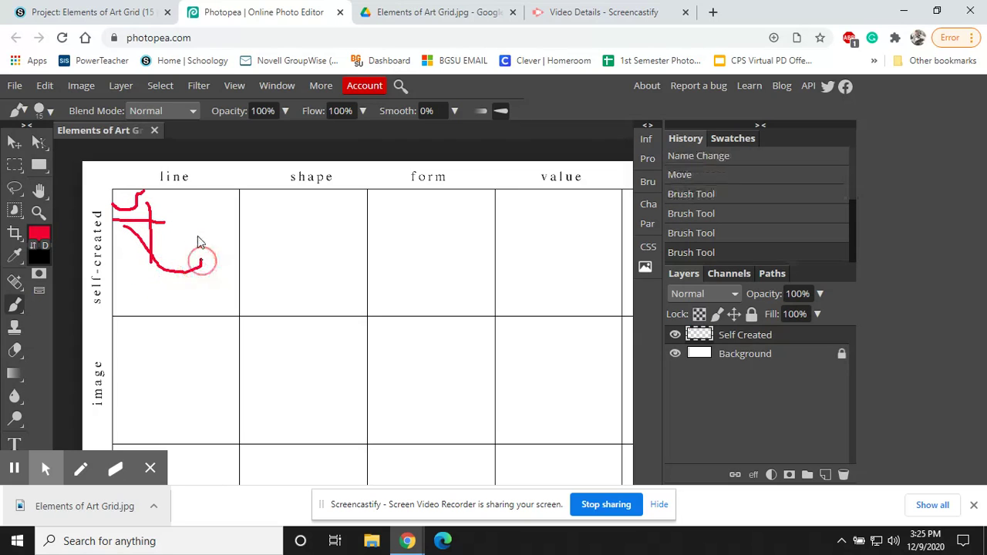
left_click_drag(213, 193, 237, 228)
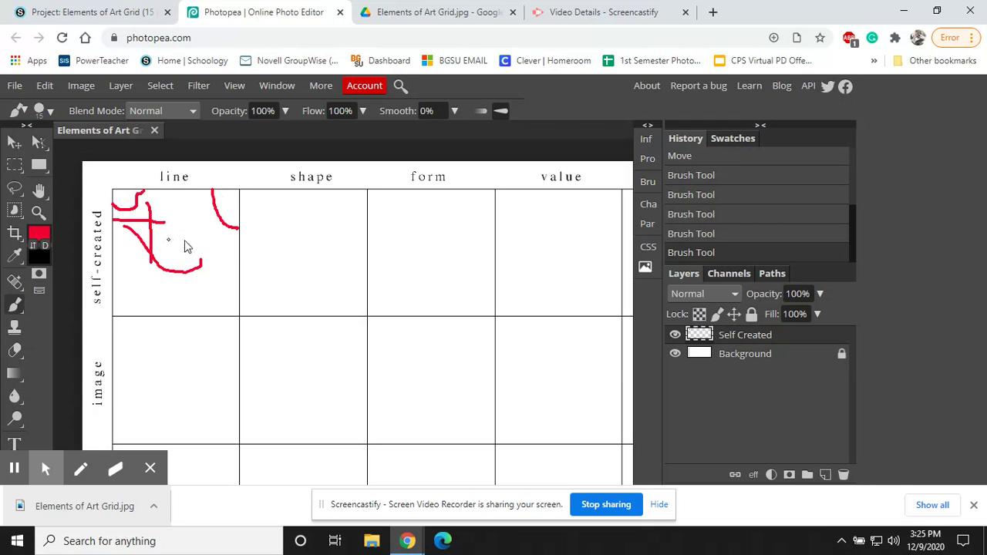
mouse_move(168, 239)
left_mouse_down()
mouse_move(205, 221)
mouse_move(202, 232)
mouse_move(176, 202)
mouse_move(193, 220)
mouse_move(177, 241)
mouse_move(188, 260)
mouse_move(171, 256)
mouse_move(172, 244)
mouse_move(192, 245)
left_mouse_up()
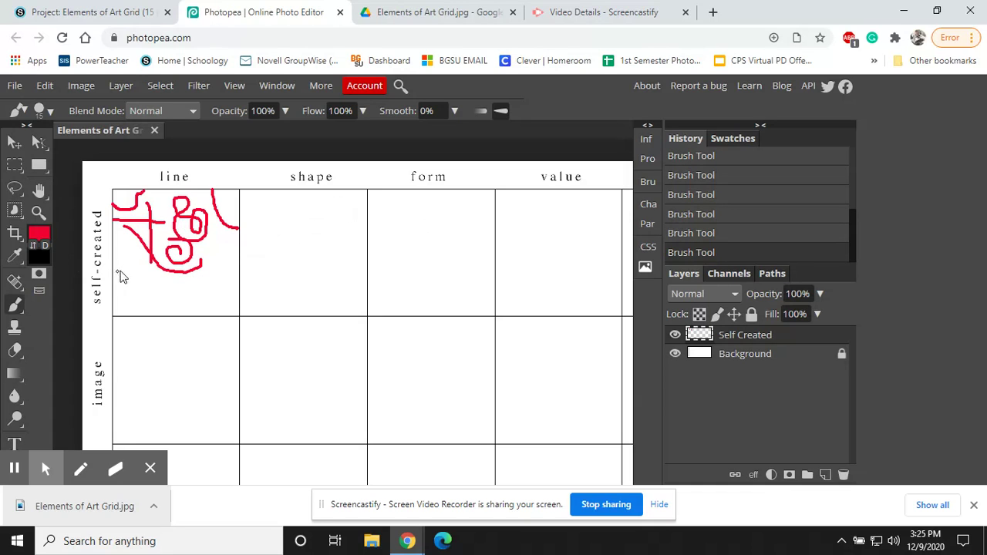
mouse_move(128, 262)
left_mouse_down()
mouse_move(131, 274)
mouse_move(143, 270)
left_mouse_up()
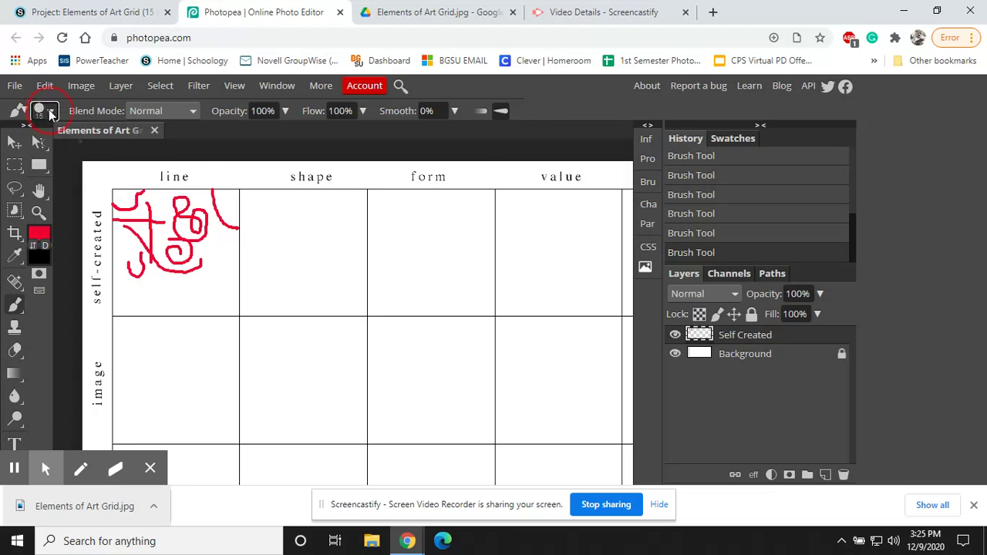
Set the brush size to 5 px in the brush preset picker.
left_click(48, 112)
mouse_move(77, 153)
left_mouse_down()
mouse_move(171, 149)
mouse_move(59, 145)
left_mouse_up()
left_click(270, 217)
Undo a test squiggle in the shape cell, then fully lock the Self Created layer.
left_click_drag(269, 217, 276, 210)
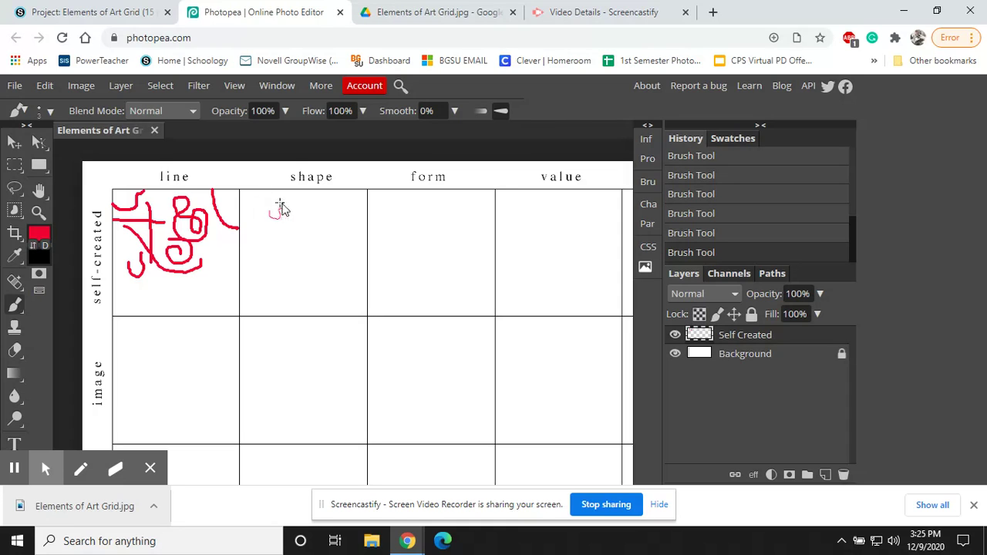
key("ctrl+z")
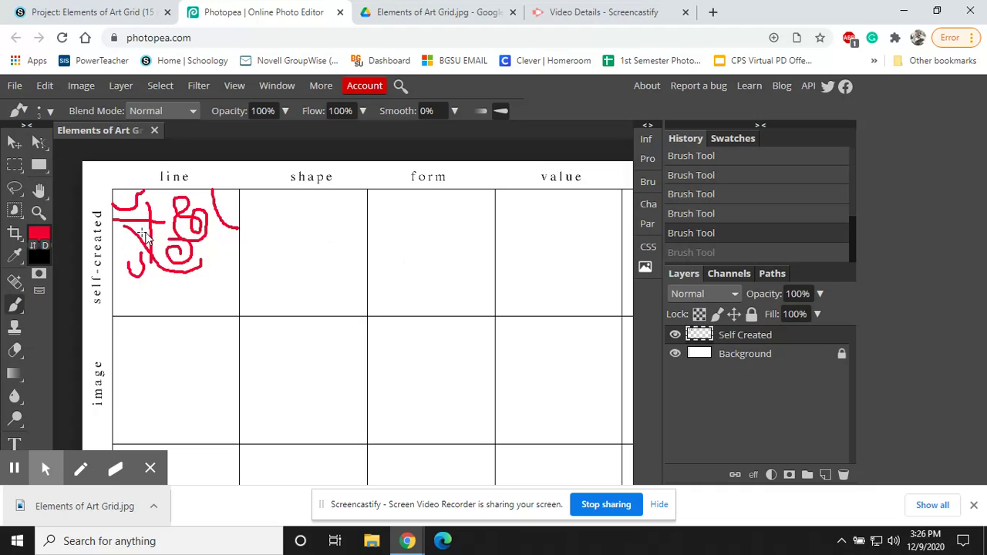
left_click(751, 316)
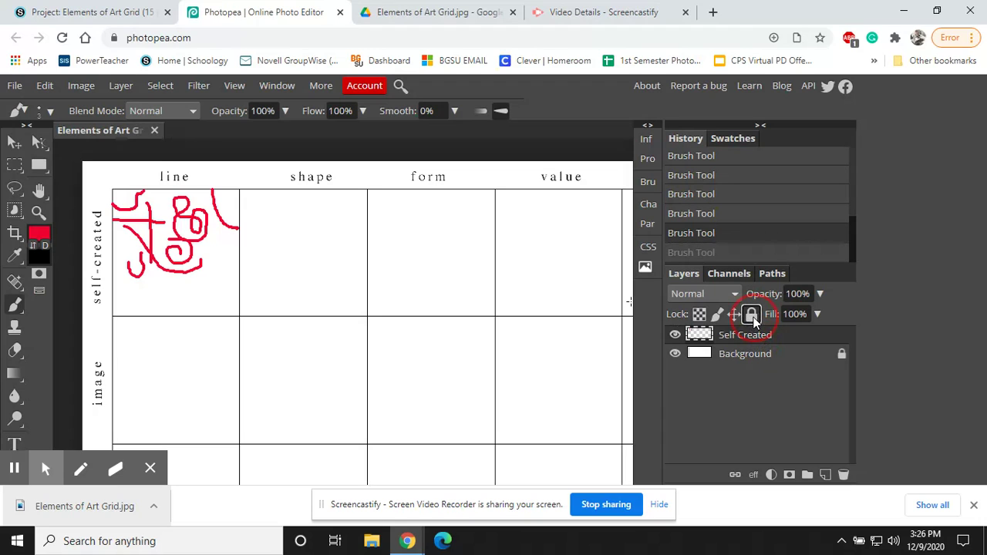